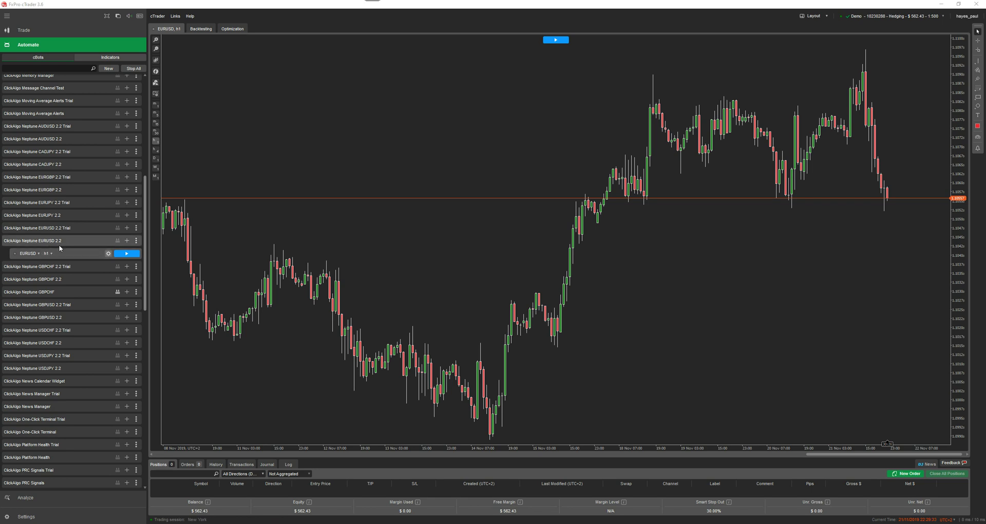
Step: Scroll the Neptune EURUSD 2.2 parameter list down to Optimizer #60 and back to the top
click(108, 253)
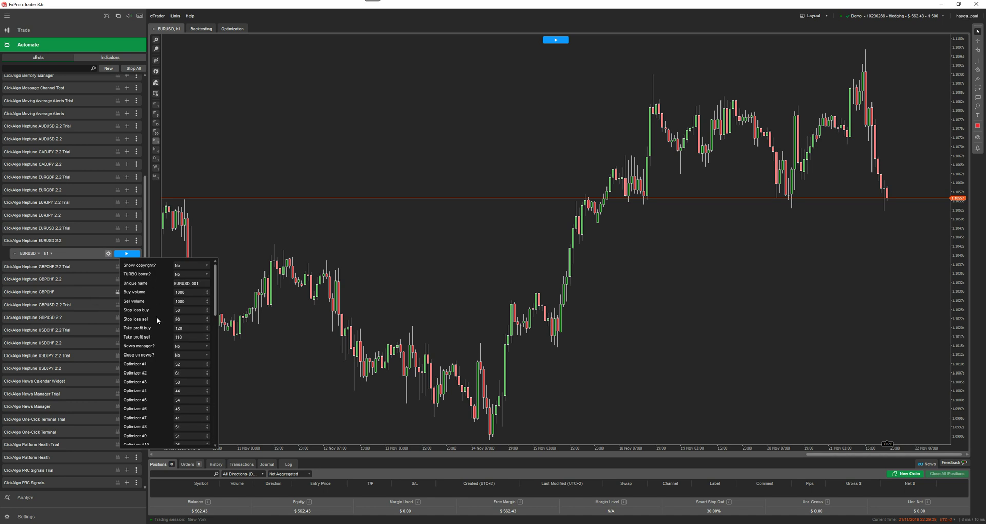
scroll(180, 367, down, 2)
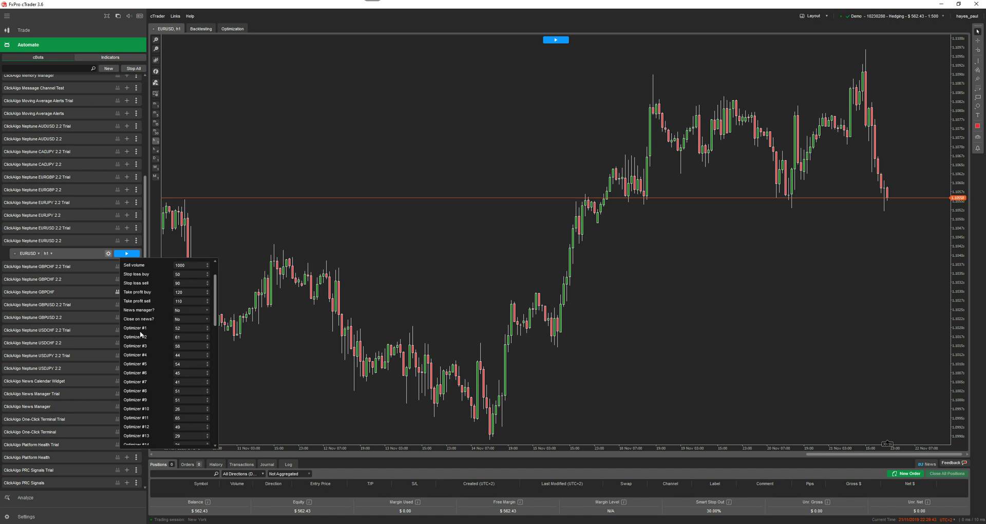
scroll(161, 368, down, 20)
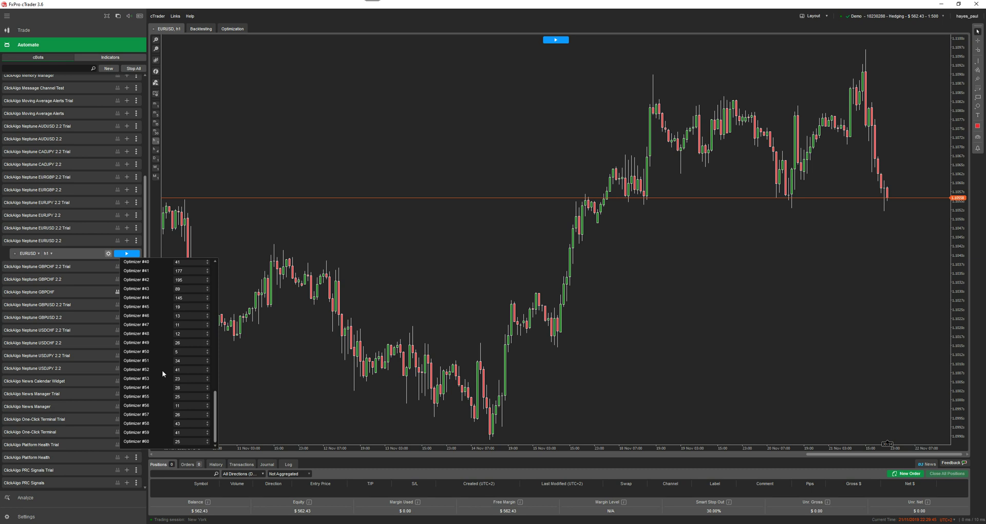
scroll(147, 379, up, 20)
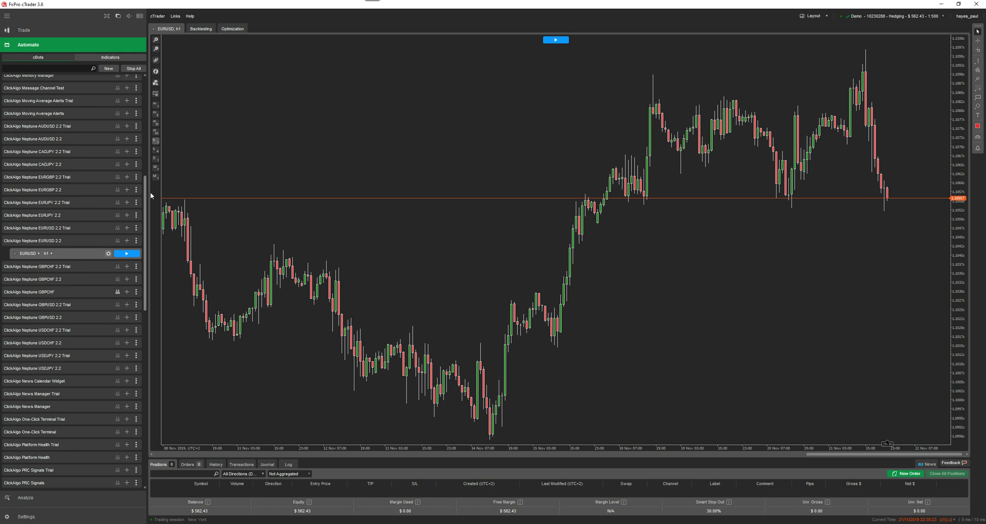
Step: Set the backtest to 1000 starting capital, Live (0.4) spread and a start date of 08/02/2011
click(211, 29)
click(155, 38)
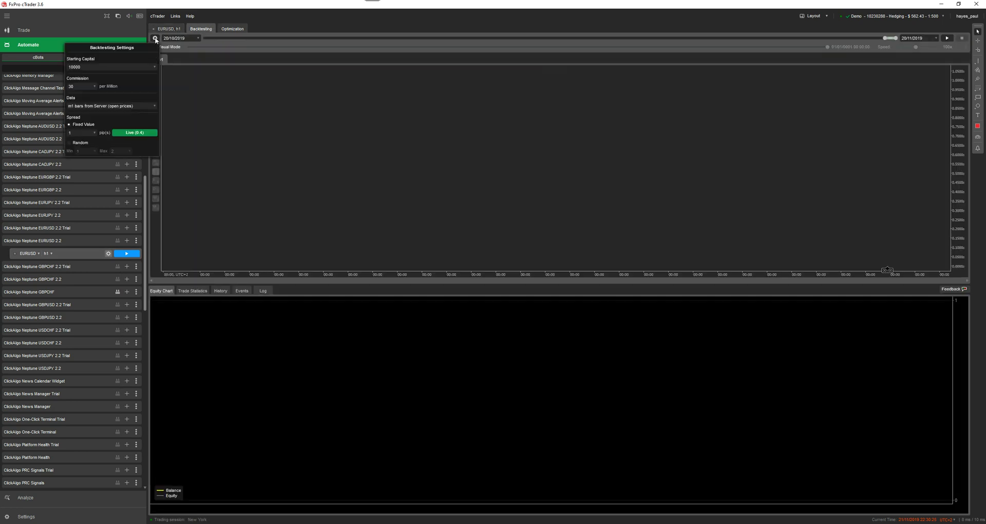
click(154, 67)
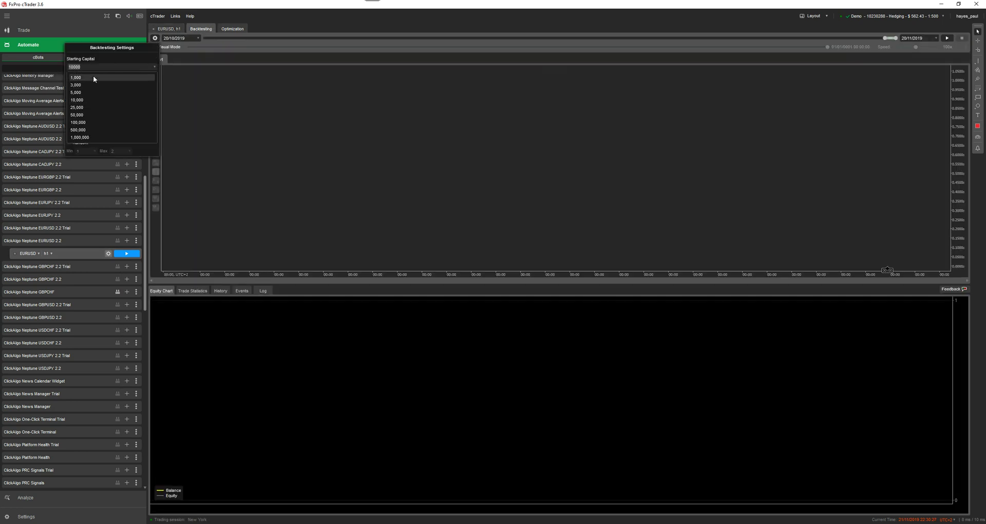
click(144, 88)
click(135, 132)
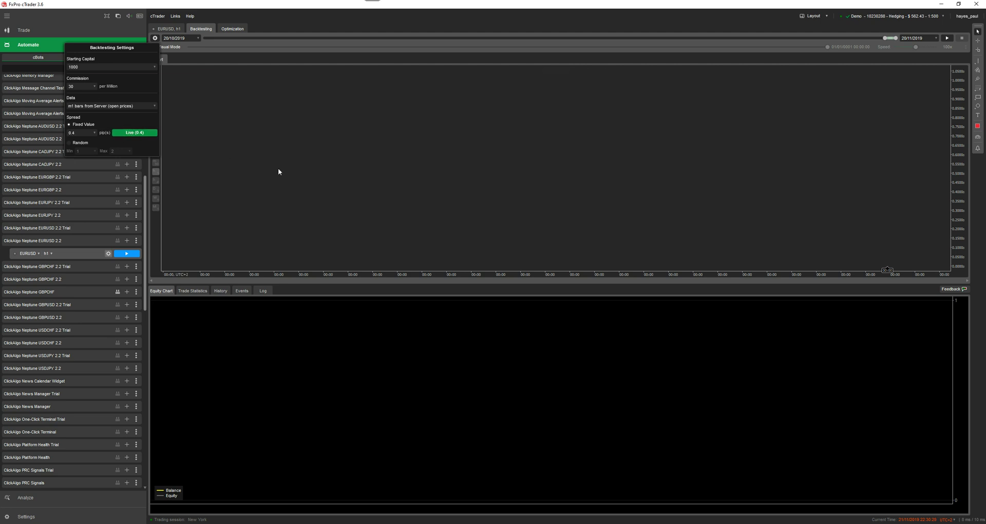
click(279, 168)
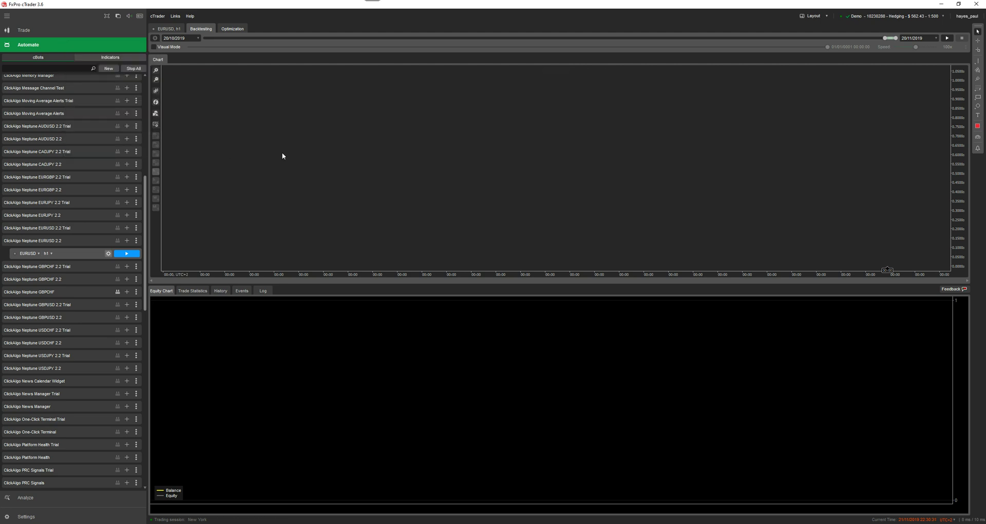
drag(884, 38, 202, 39)
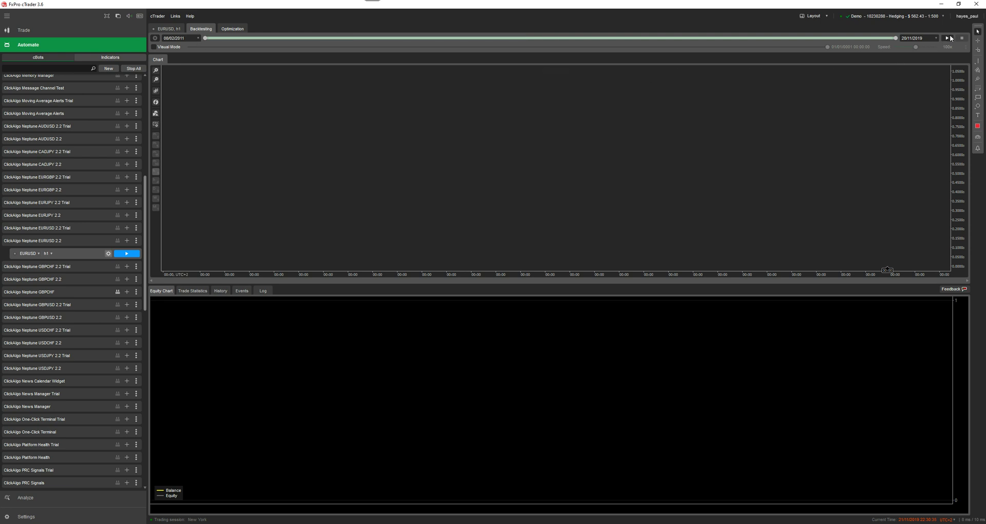
Step: Start the backtest with F5 and check the running instance's parameter values
key(F5)
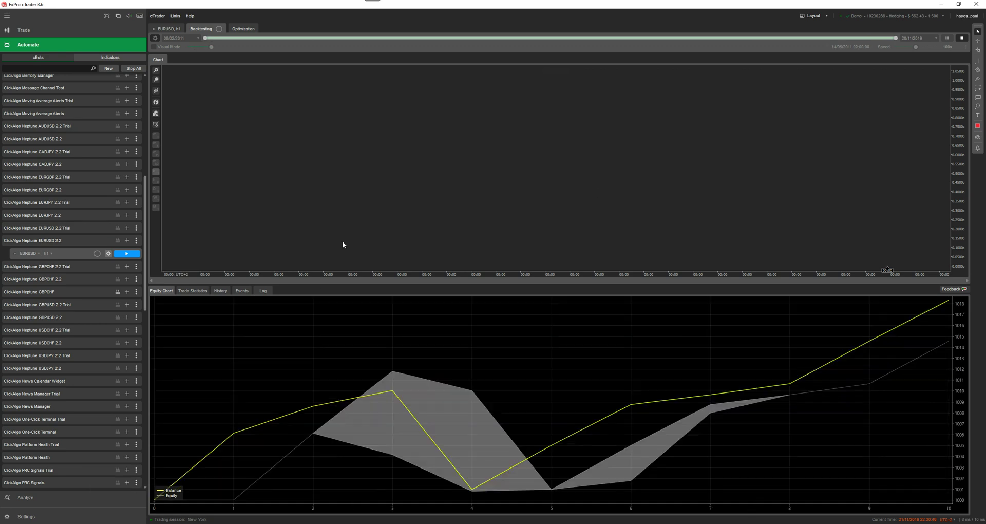
click(108, 254)
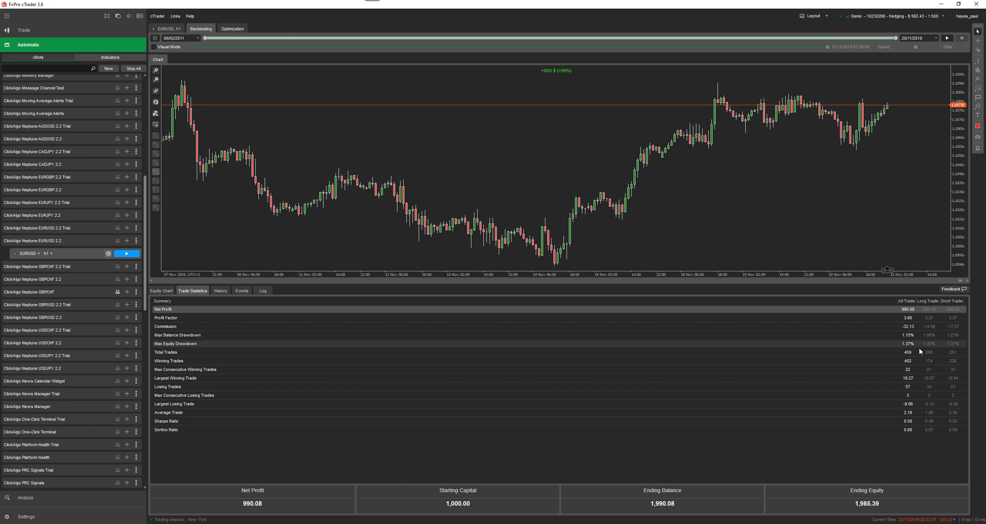
click(108, 253)
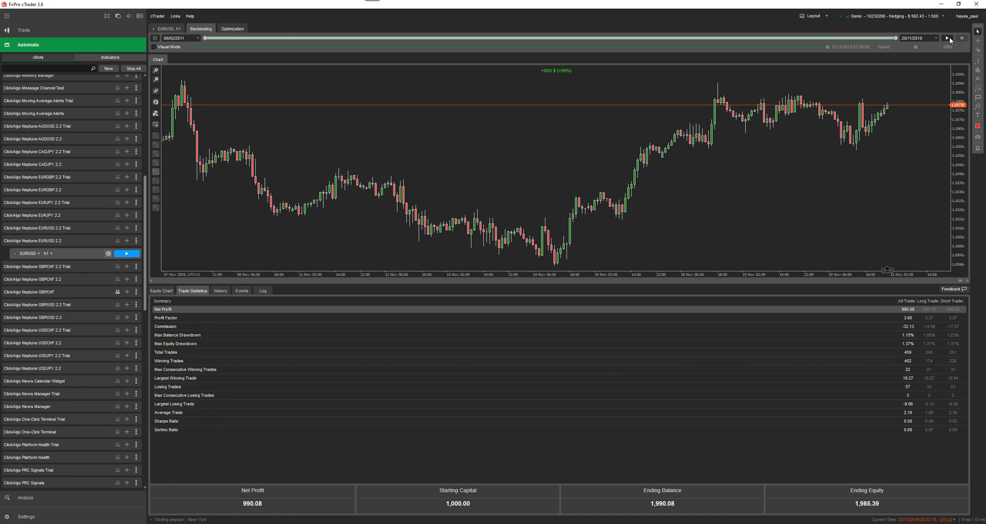
Step: Rerun the backtest and display its balance and equity chart
click(948, 39)
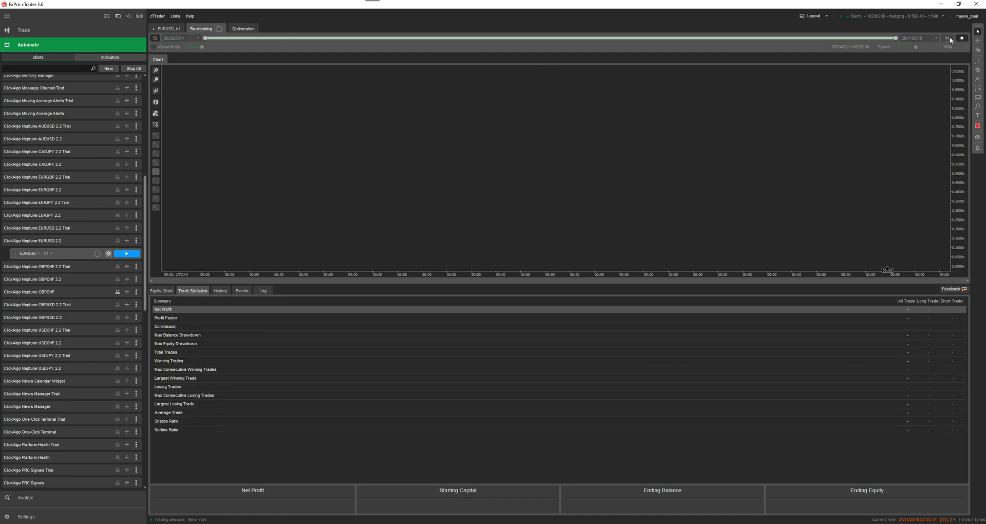
click(158, 290)
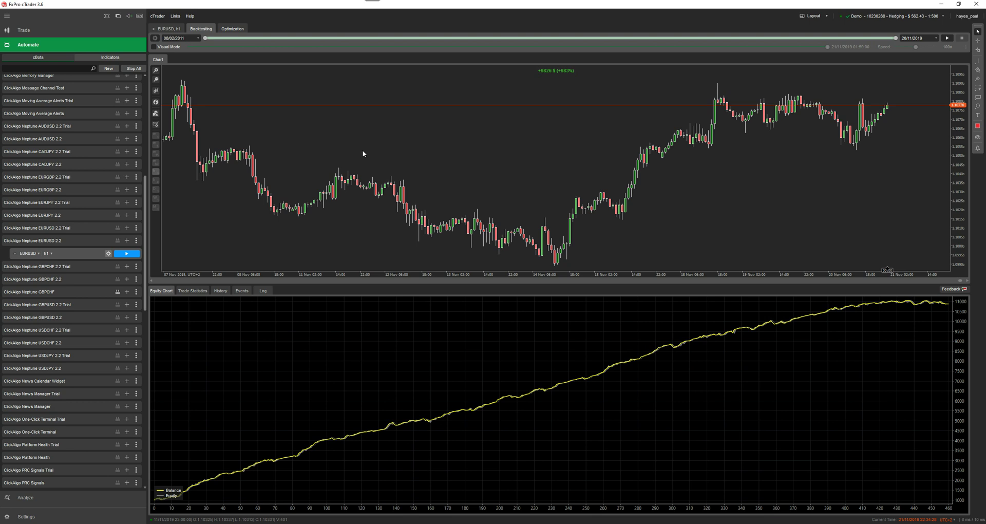
Step: Show Trade Statistics for the rerun: 9,873.26 net profit, 10,873.26 ending balance
click(185, 291)
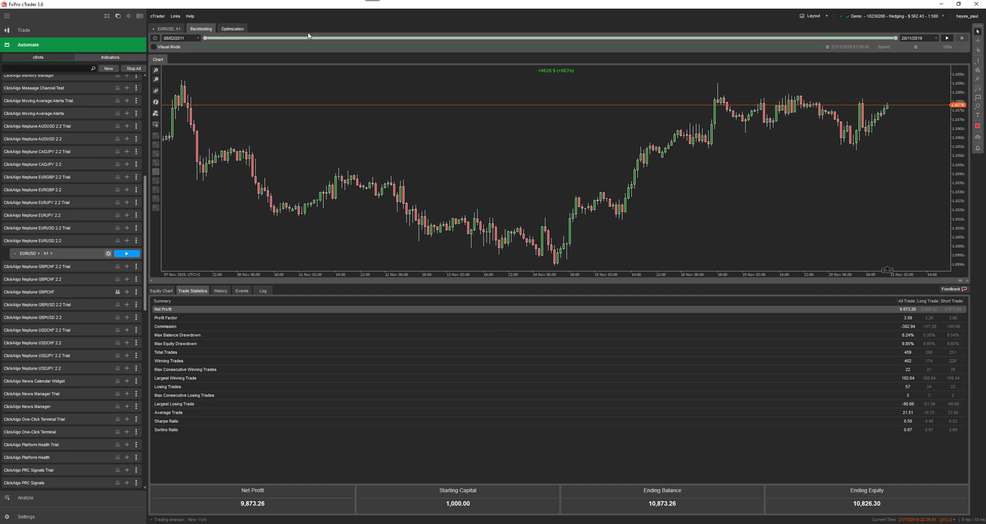
Step: Set the optimization to start 10/10/2019 with 1000 capital and Live (0.2) spread, then show parameter ranges
click(232, 29)
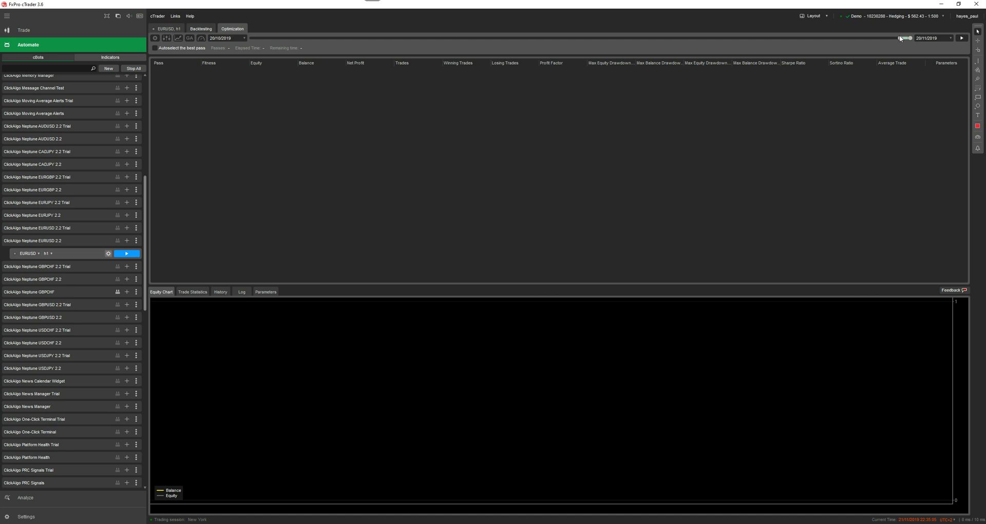
drag(899, 38, 897, 39)
click(155, 39)
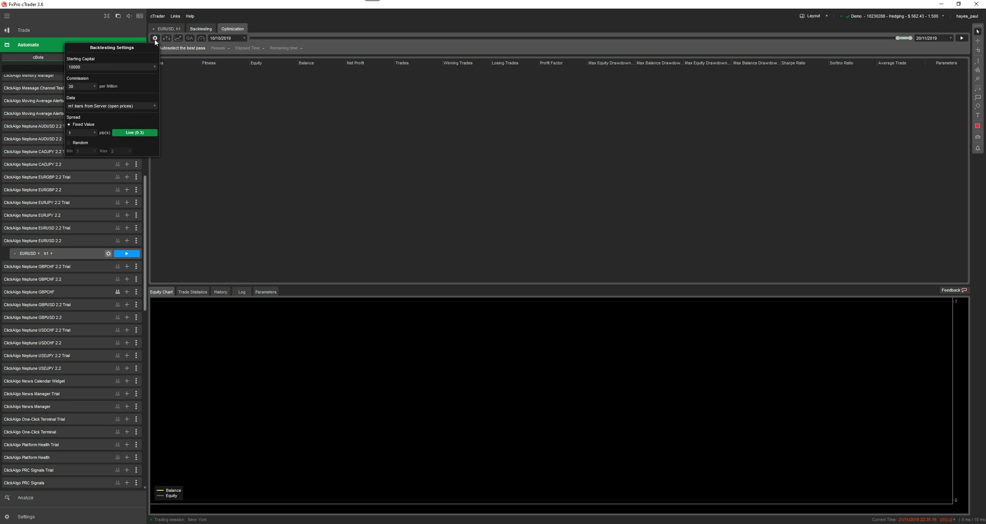
click(154, 66)
click(92, 75)
click(128, 132)
click(207, 90)
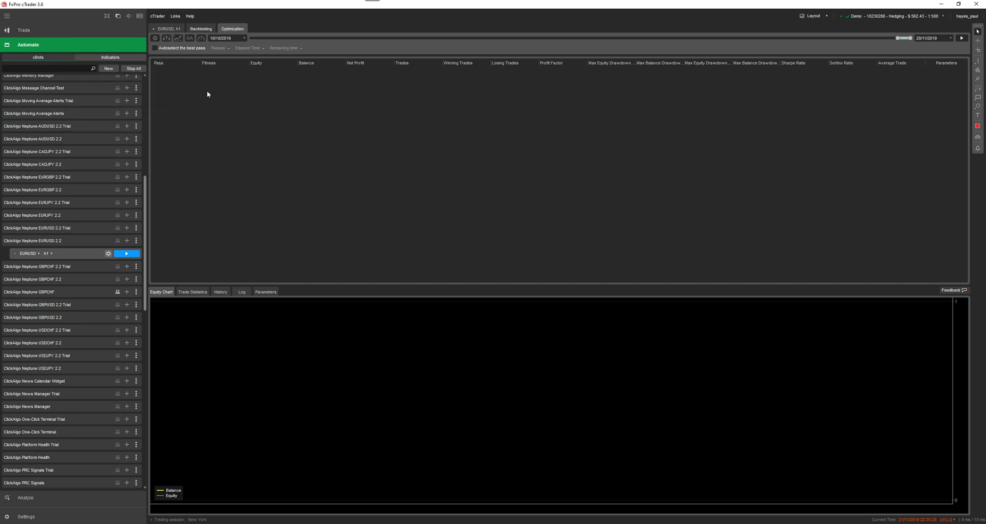
click(167, 39)
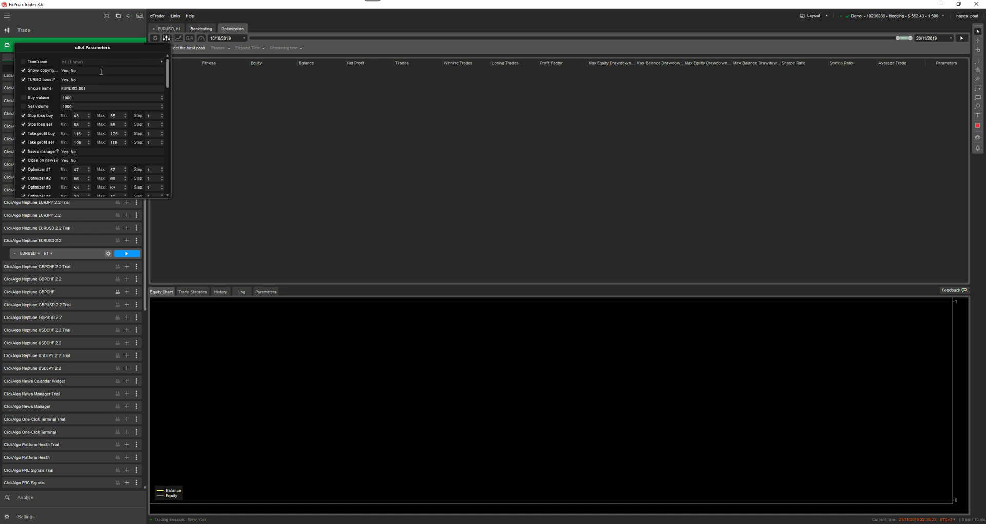
Step: Set Show copyright, TURBO boost, News manager and Close on news to No
click(23, 70)
click(23, 79)
click(23, 151)
click(23, 160)
Step: Set the Stop loss buy maximum to 100 and the Stop loss sell maximum to 120
text(100)
click(113, 124)
text(120)
drag(168, 81, 168, 87)
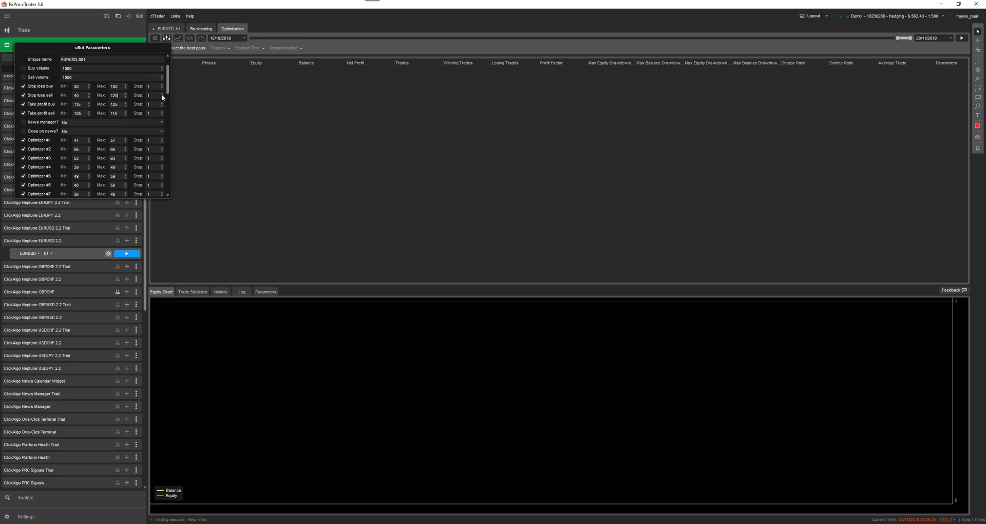
drag(168, 79, 168, 189)
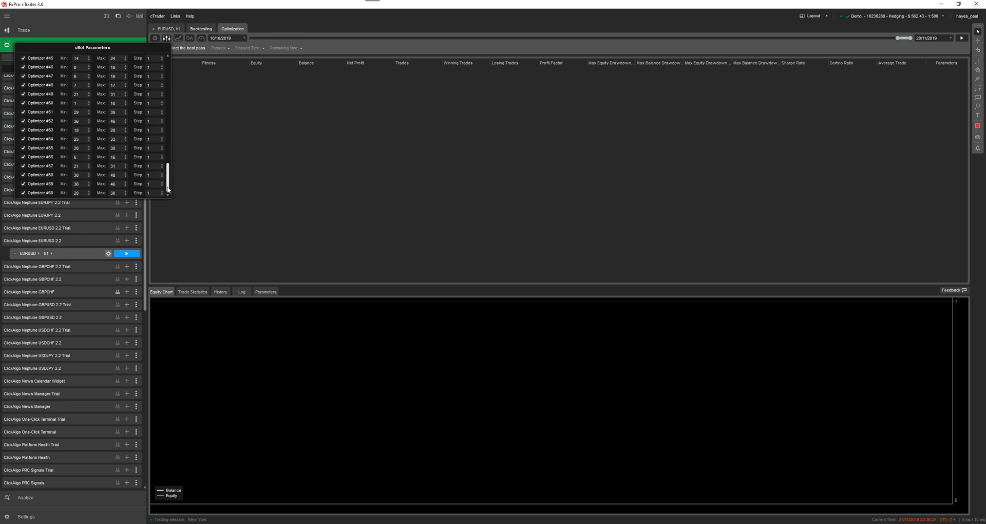
Step: Start the optimization, then review the optimizer ranges and optimization method while it runs
click(218, 152)
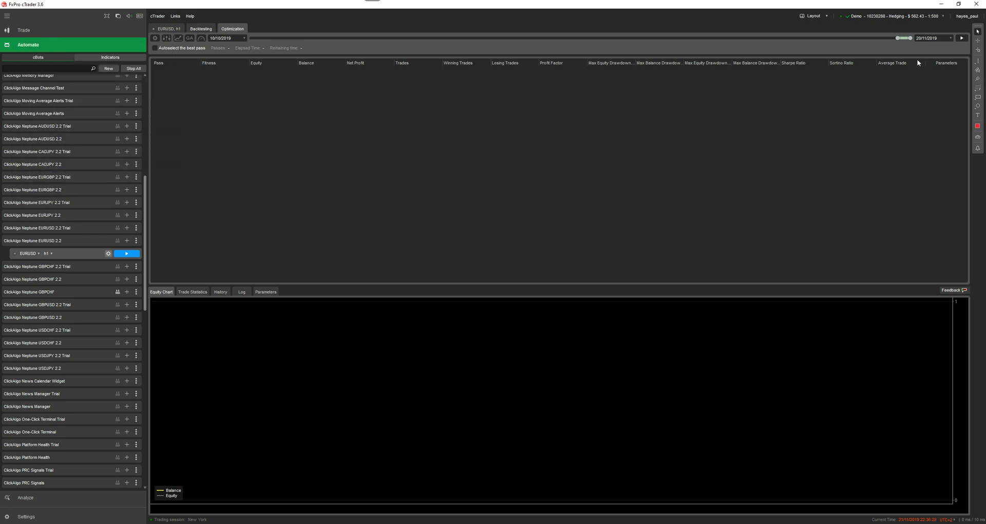
click(961, 38)
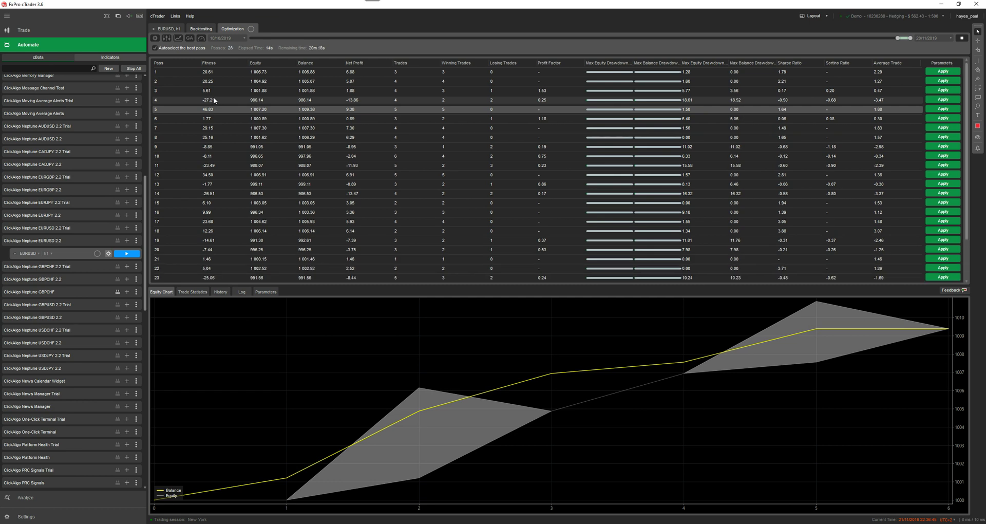
click(166, 39)
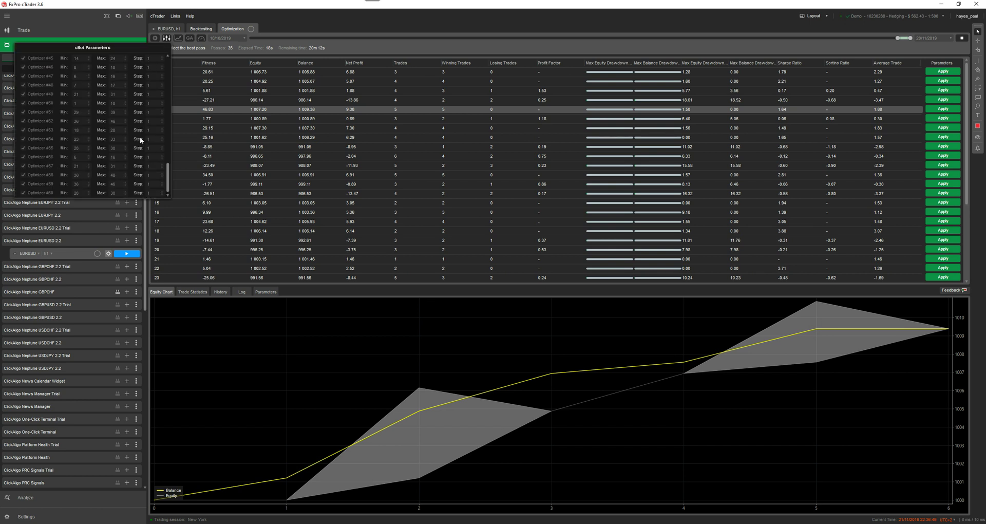
click(188, 38)
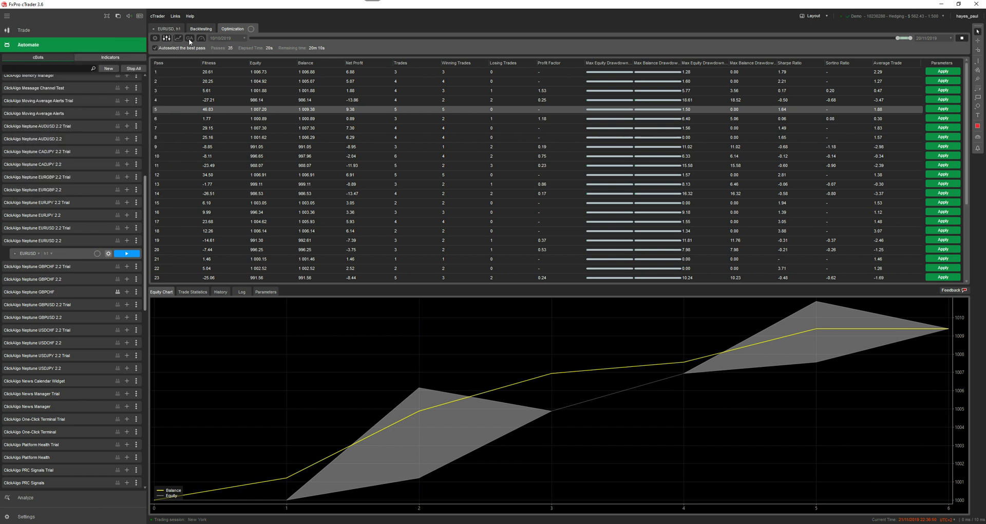
click(188, 39)
mouse_move(202, 37)
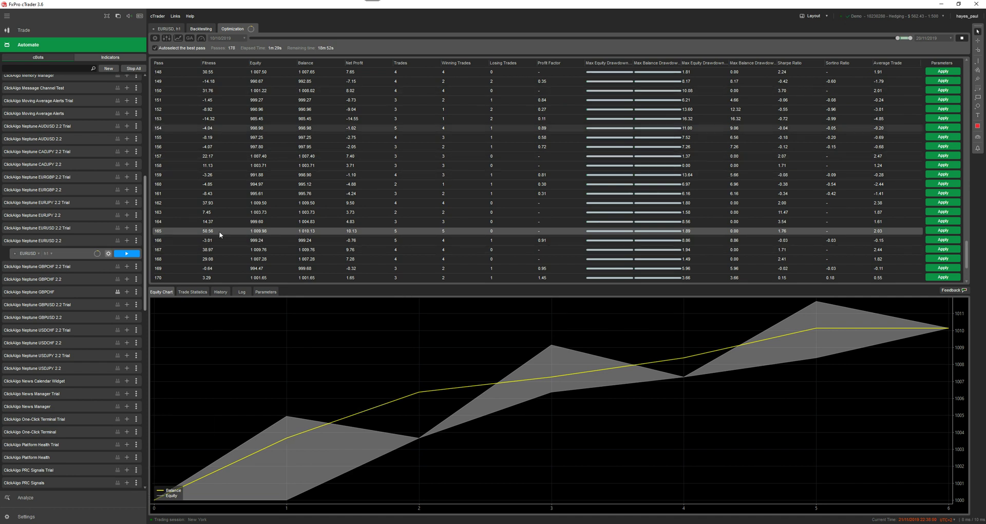
Step: Show Trade Statistics for the best pass, pass 204, at 10.98 net profit
click(187, 290)
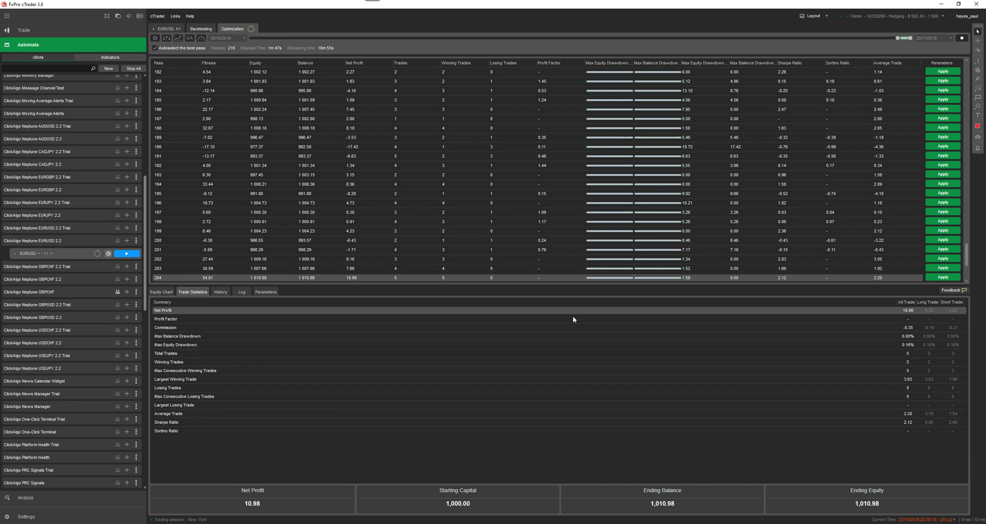
Step: Stop the optimization, apply pass 204 to the EURUSD instance, and review its updated parameters
click(961, 39)
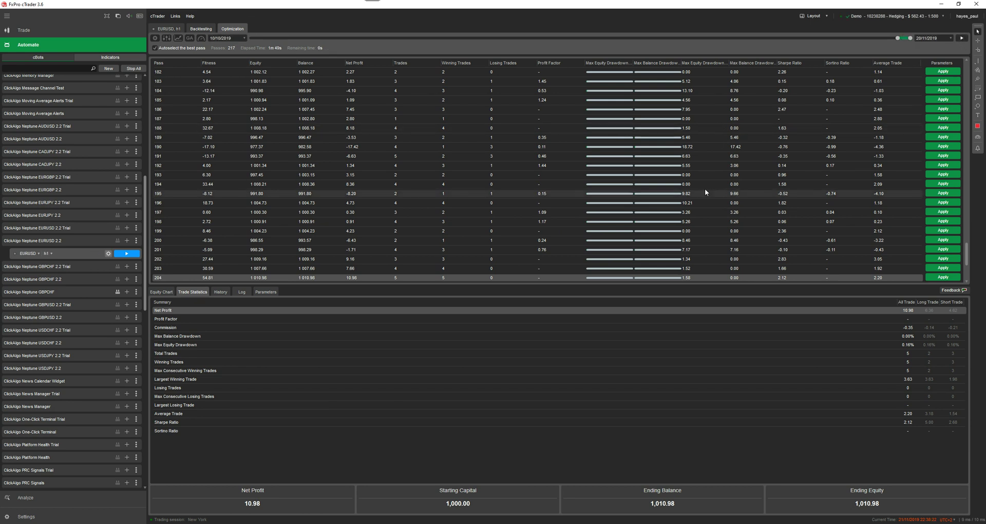
scroll(704, 188, down, 1)
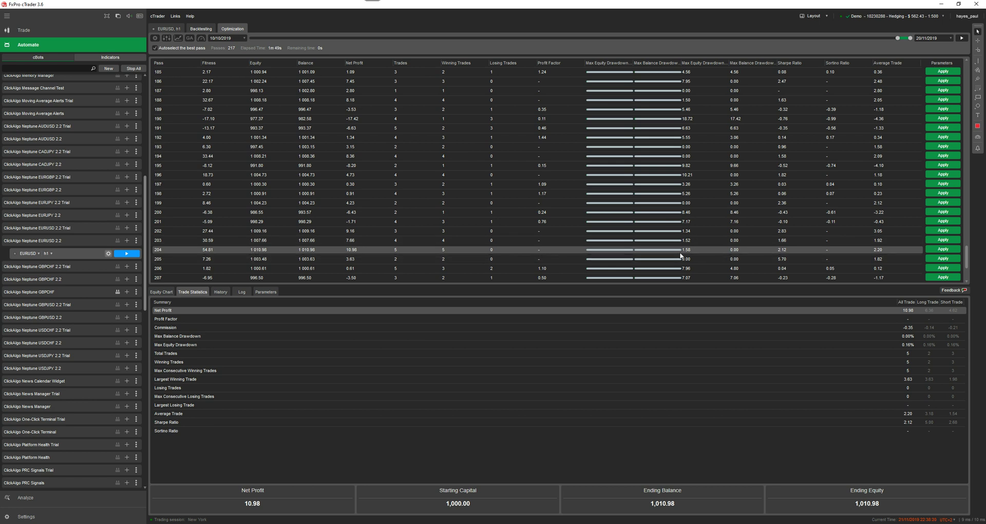
click(947, 250)
click(108, 253)
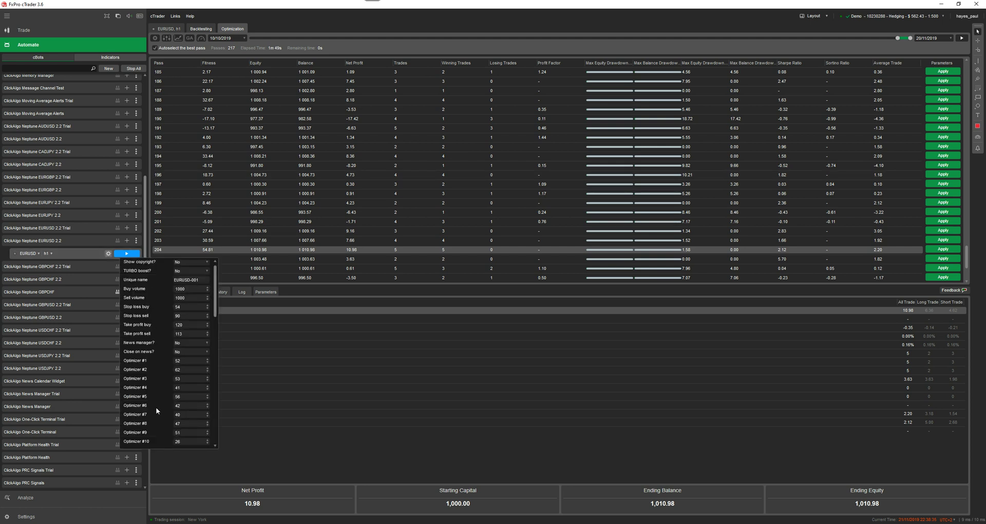
Step: Compare passes 193, 197, 200, 192 and 191, then re-enable Autoselect and reapply best pass 204
click(945, 249)
click(597, 150)
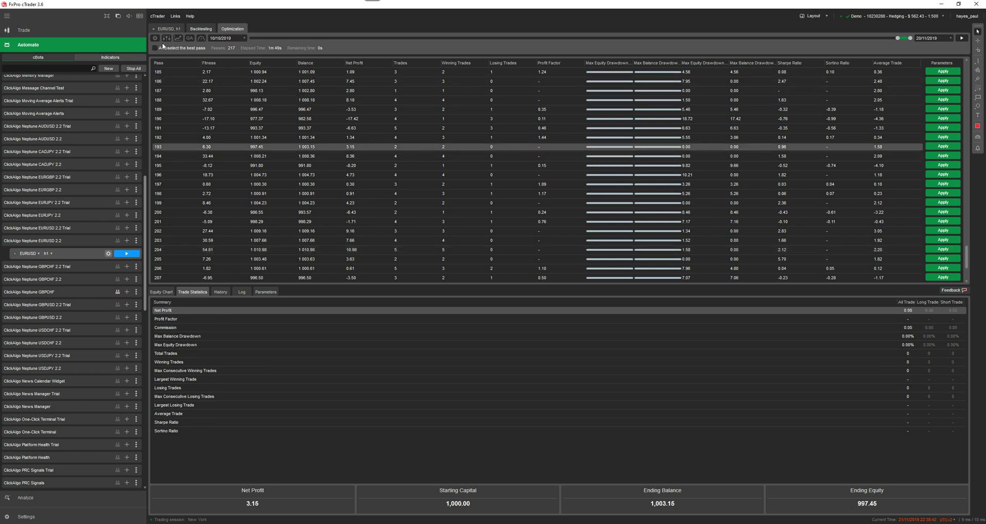
click(348, 184)
click(368, 215)
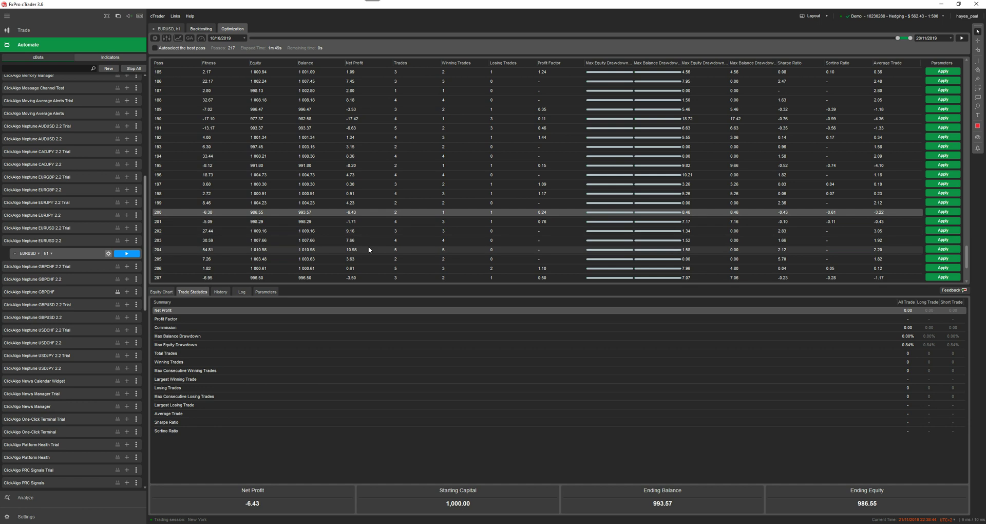
click(369, 246)
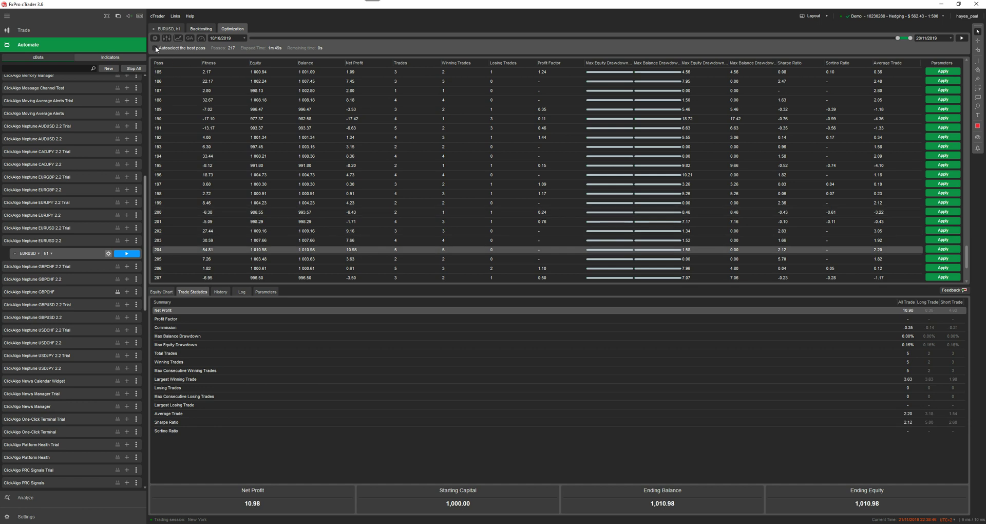
click(432, 138)
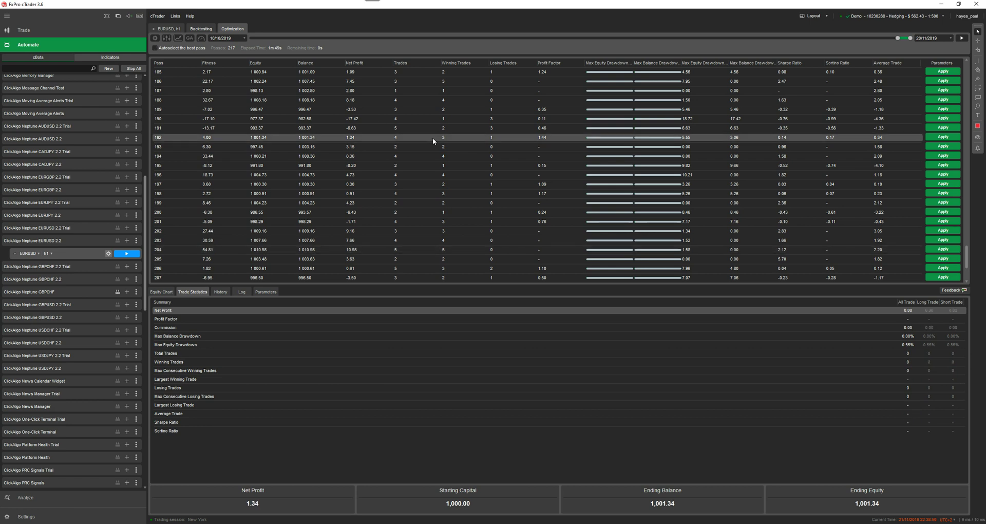
click(434, 127)
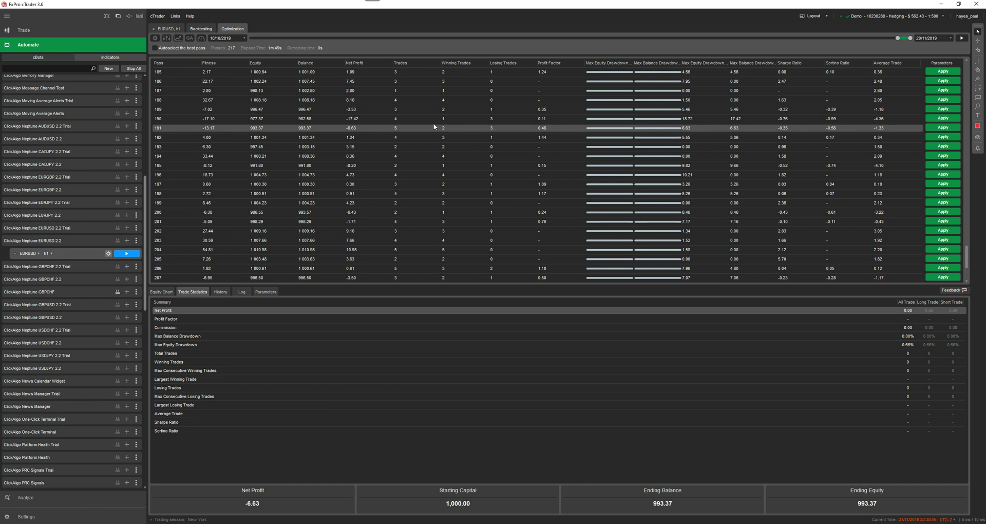
click(155, 48)
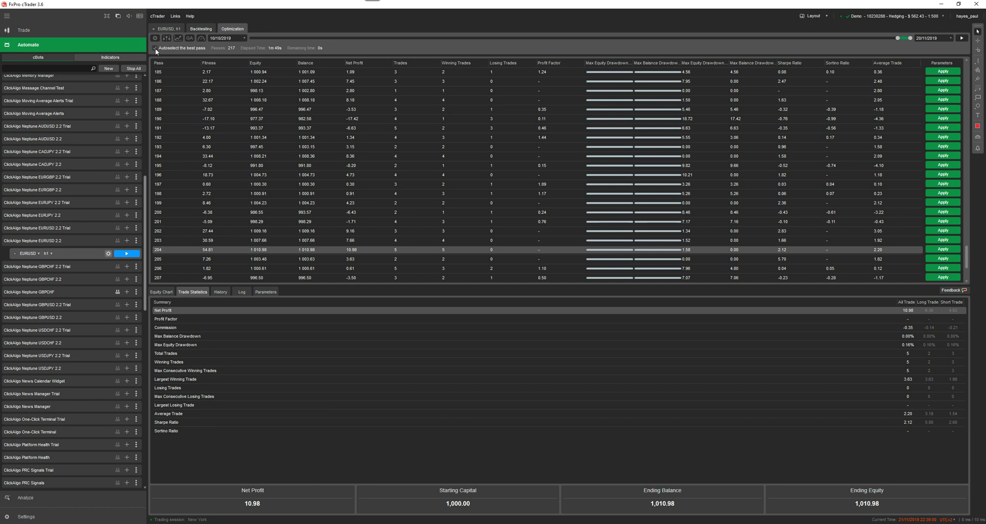
click(942, 251)
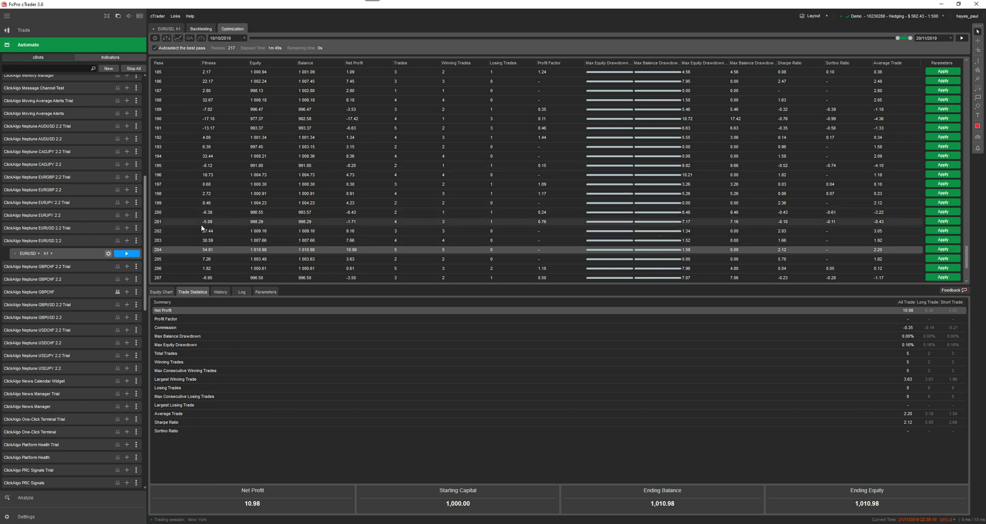
Step: Save pass 204's optimized parameters from the EURUSD h1 cBot instance with Save Parameters
right_click(74, 252)
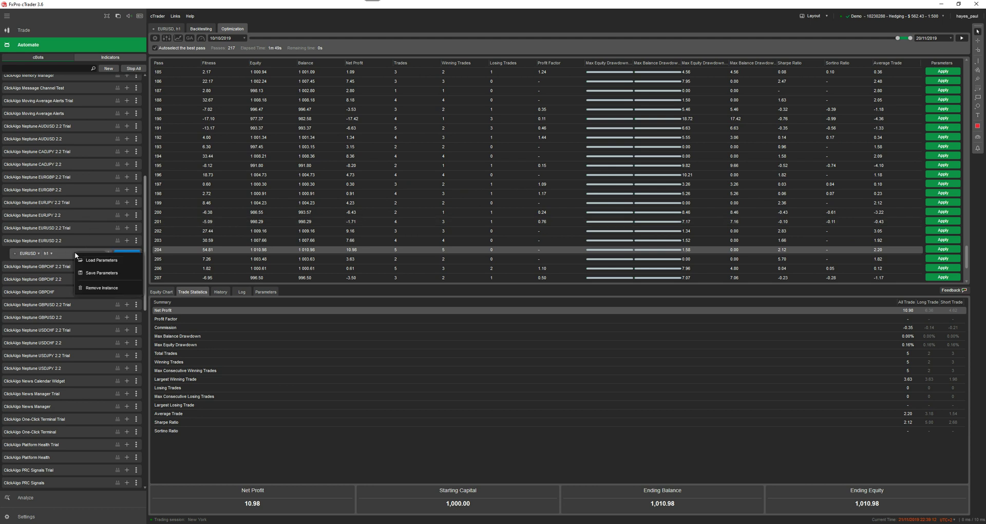
click(95, 277)
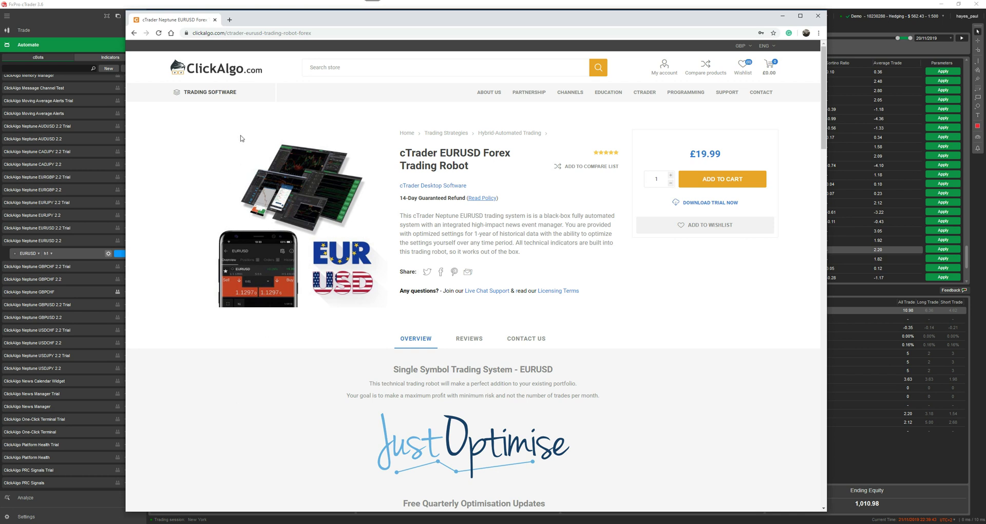
Step: Scroll the EURUSD robot page through Optimisation, Backtest (934.88 net profit) and Turbo Boost sections
mouse_move(223, 105)
mouse_move(203, 156)
scroll(604, 300, down, 4)
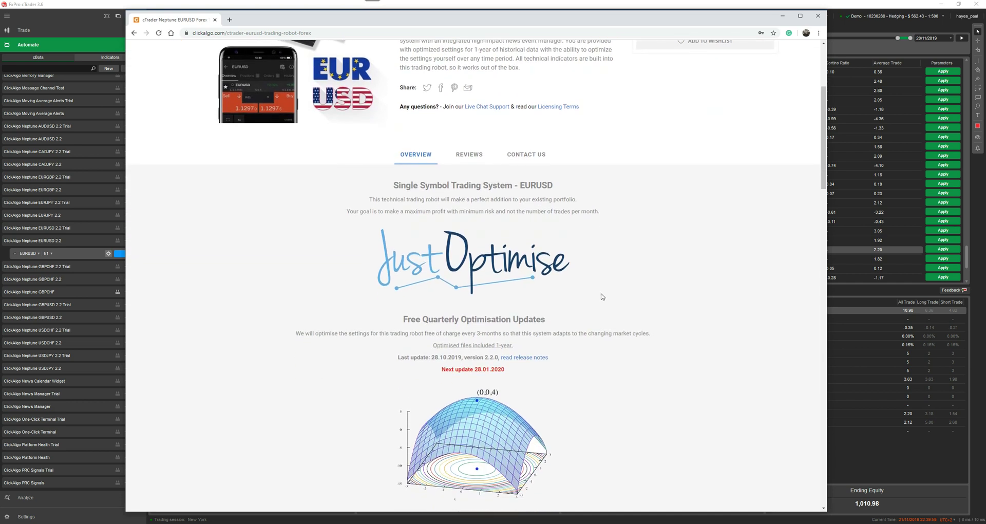
scroll(593, 298, down, 2)
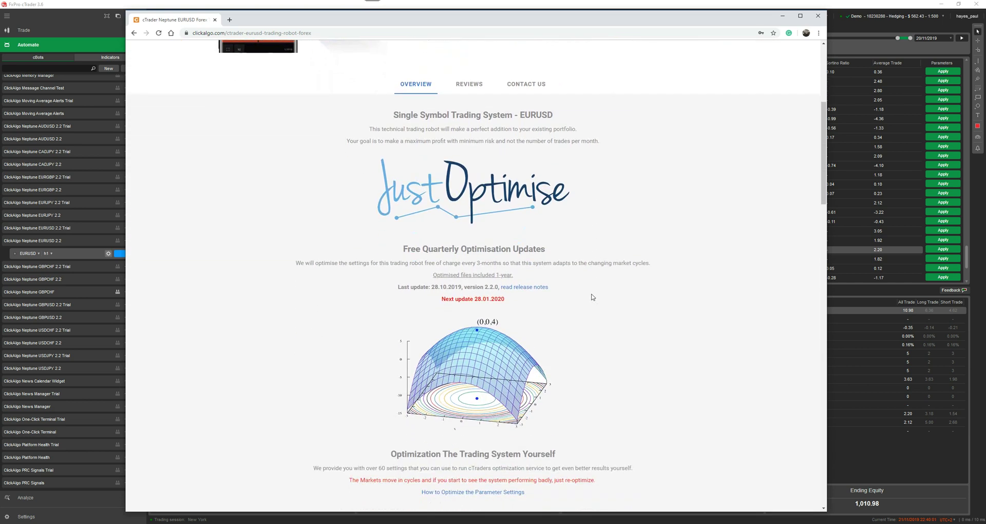
scroll(593, 297, down, 7)
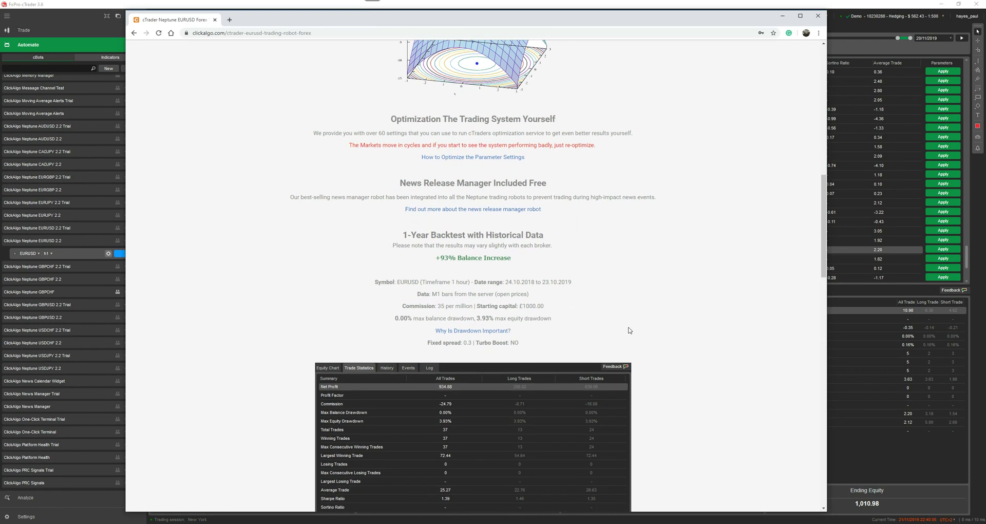
scroll(629, 330, down, 9)
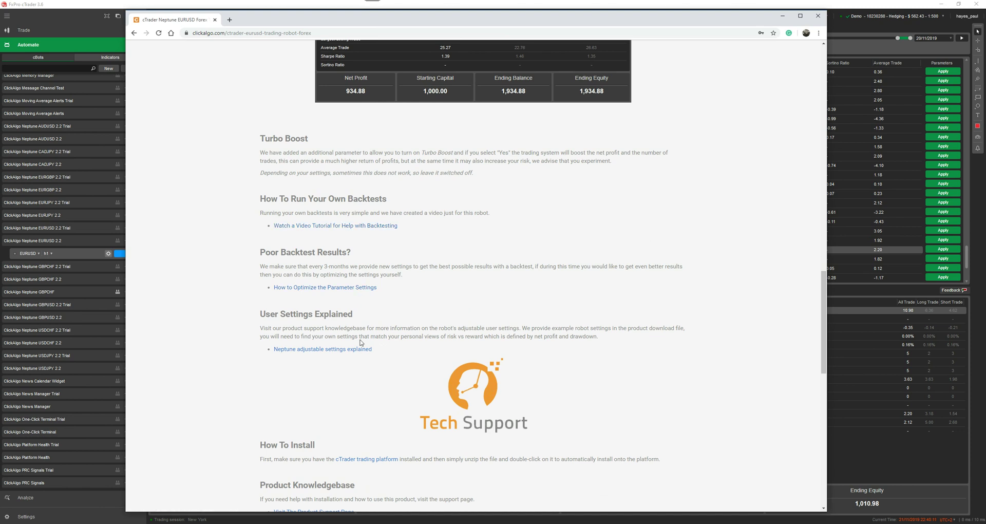
Step: Scroll down to Related applications, then back up to the Quarterly Updates section showing version 2.2.0
scroll(446, 358, down, 4)
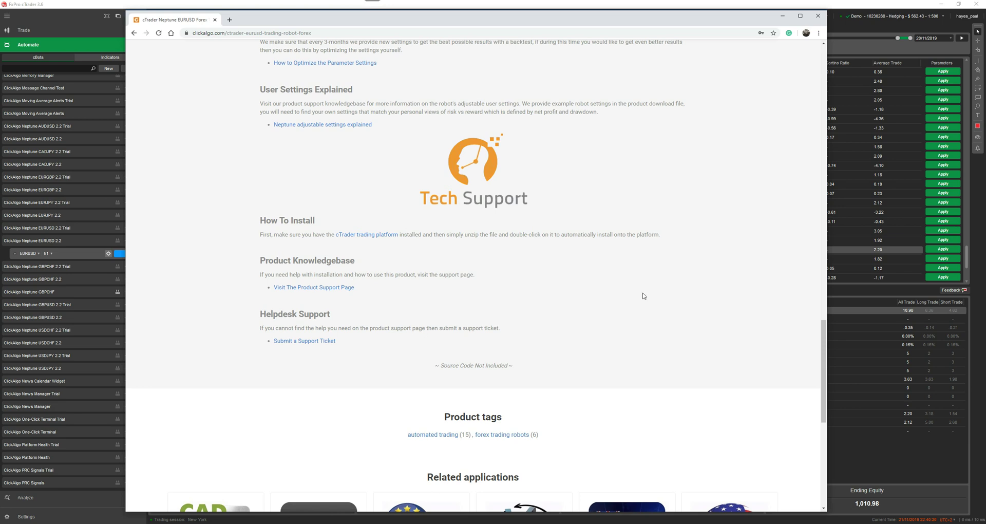
scroll(633, 308, down, 3)
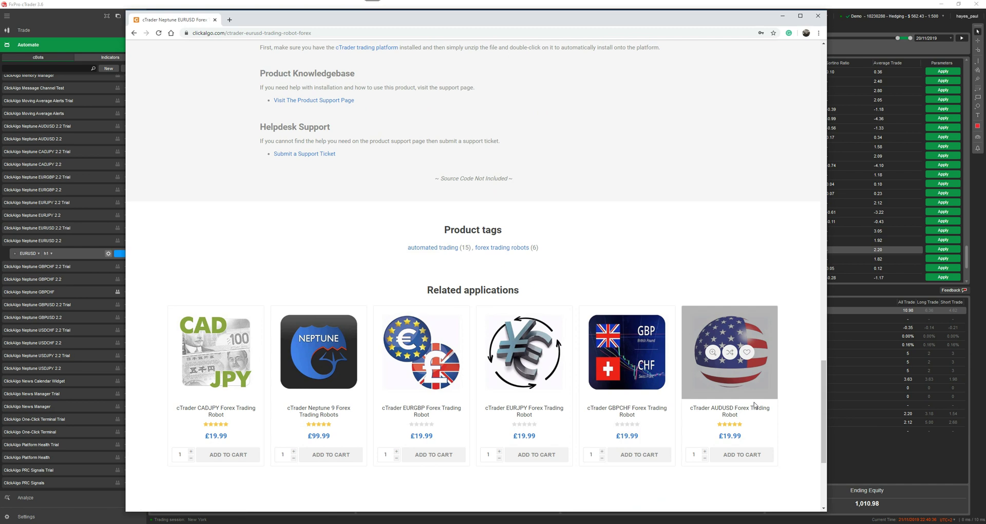
scroll(701, 247, up, 15)
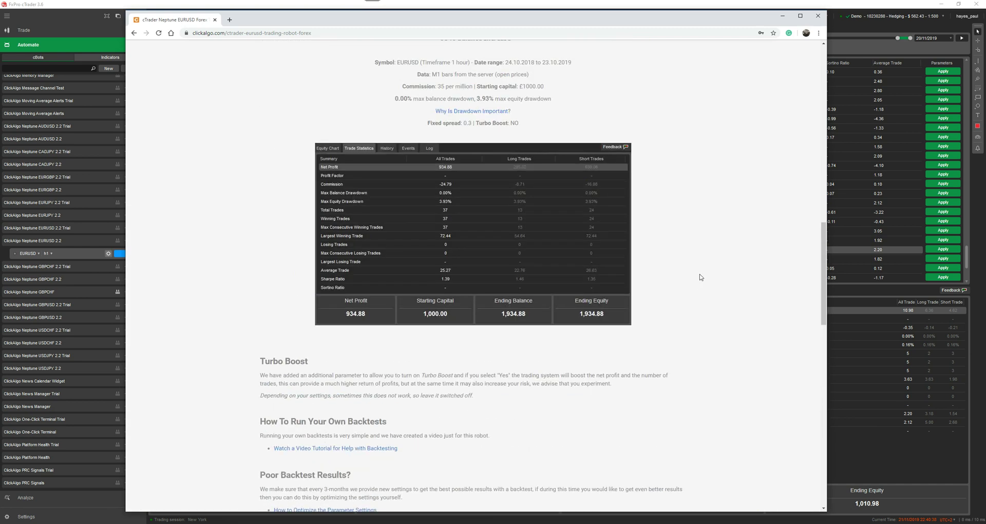
scroll(700, 278, up, 3)
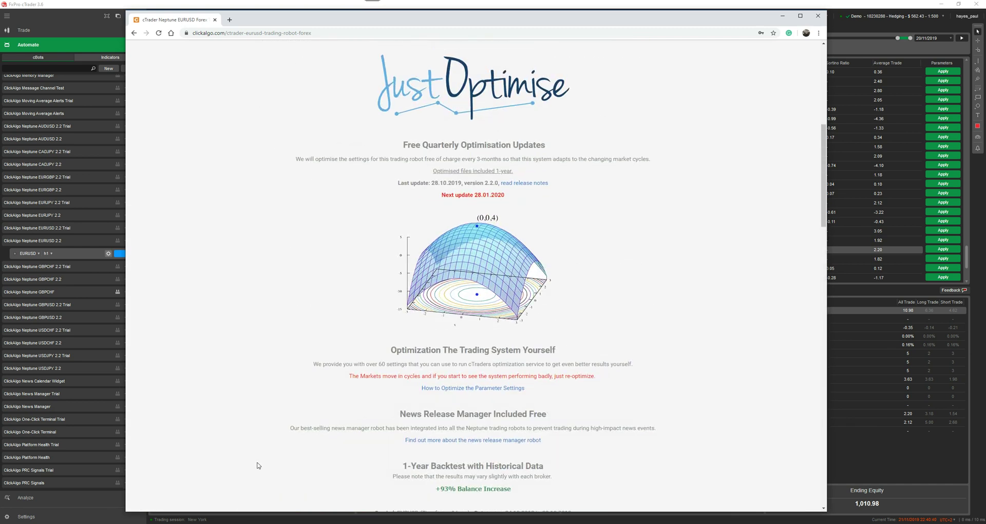